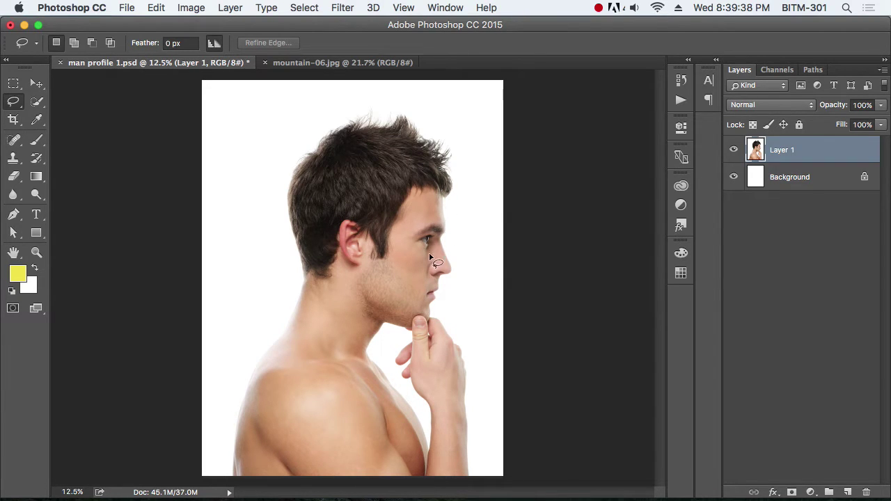
# Zoom out, check Layer 1's visibility, and loosely lasso the man's hand, face and head.
pyautogui.press('super+minus')
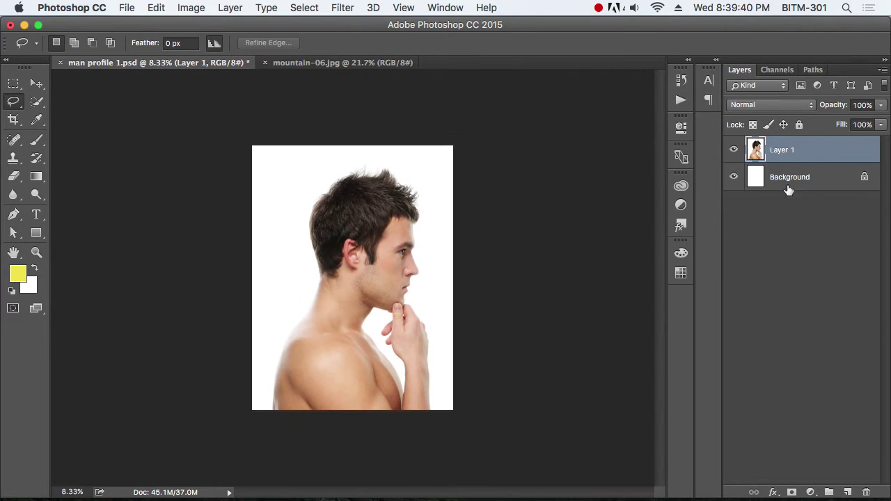
pyautogui.click(734, 150)
pyautogui.click(734, 151)
pyautogui.moveTo(432, 361); pyautogui.dragTo(427, 319)
pyautogui.moveTo(423, 279)
pyautogui.mouseDown()
pyautogui.moveTo(430, 230)
pyautogui.moveTo(412, 179)
pyautogui.moveTo(342, 166)
pyautogui.moveTo(298, 237)
pyautogui.moveTo(275, 418)
pyautogui.moveTo(404, 442)
pyautogui.moveTo(458, 440)
pyautogui.mouseUp()
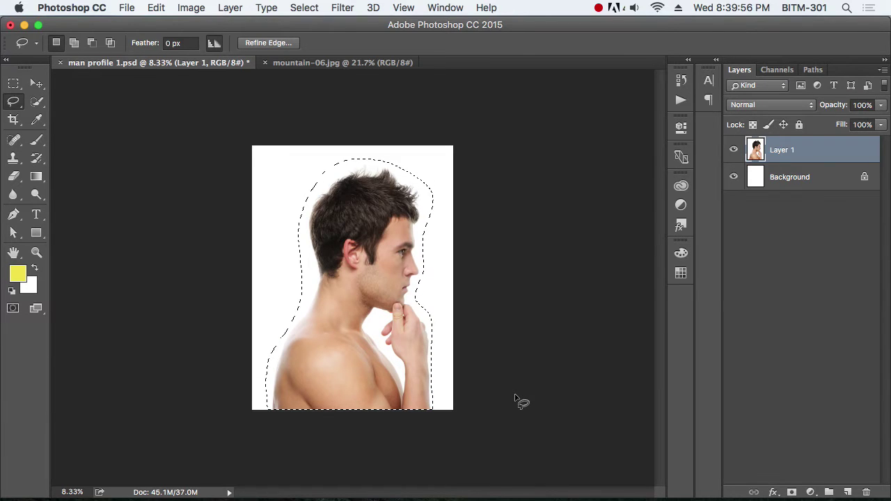
# In Refine Edge, size the refine brush around 250 and refine the top of the hair.
pyautogui.click(266, 44)
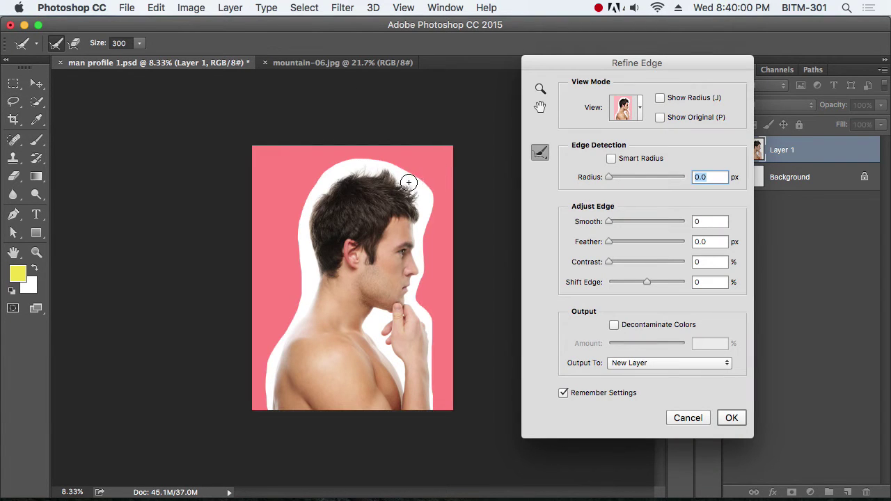
pyautogui.press('super+plus')
pyautogui.scroll(2, 406, 193)
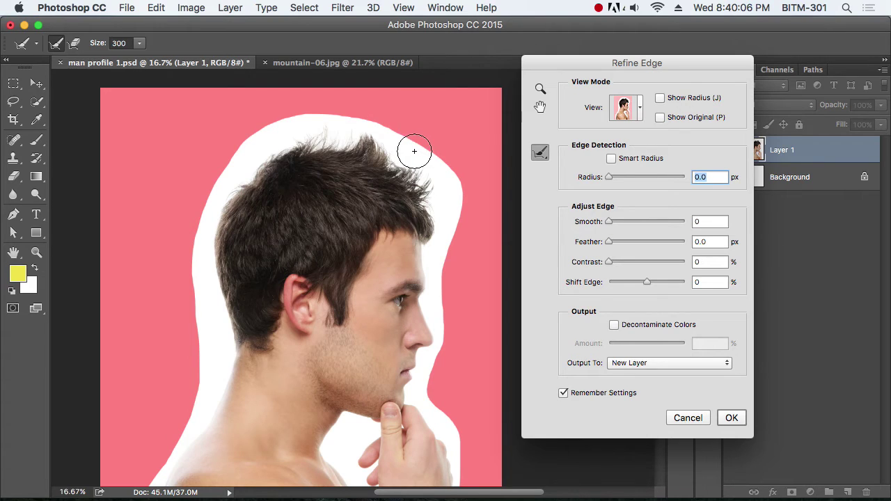
pyautogui.press('[')
pyautogui.press(']')
pyautogui.press(']')
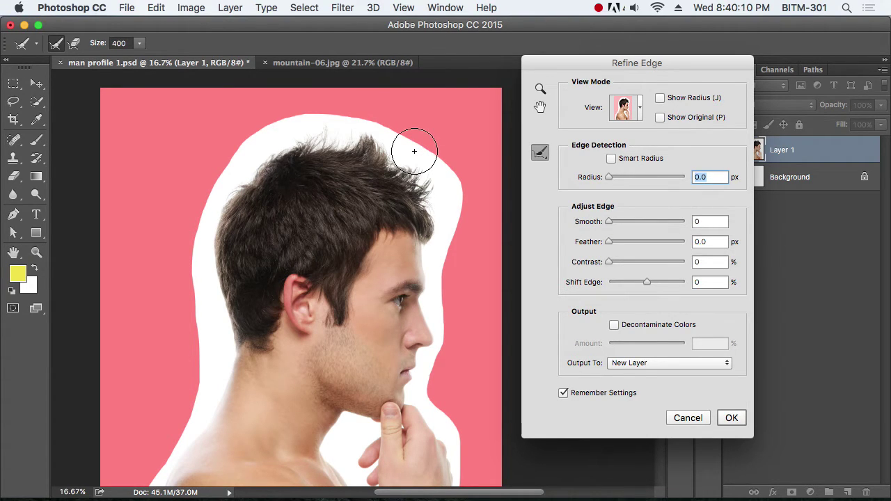
pyautogui.press(']')
pyautogui.press(']')
pyautogui.press('[')
pyautogui.press('[')
pyautogui.press('[')
pyautogui.press('[')
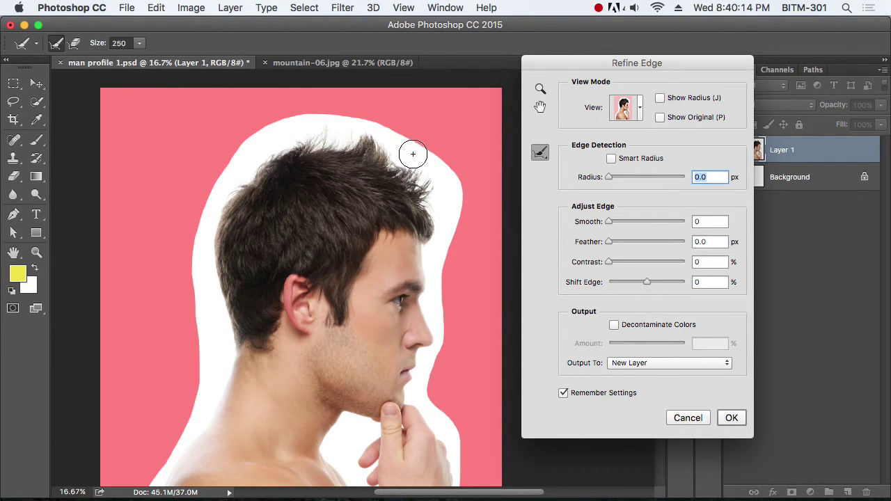
pyautogui.moveTo(409, 144)
pyautogui.mouseDown()
pyautogui.moveTo(366, 119)
pyautogui.moveTo(419, 149)
pyautogui.moveTo(453, 203)
pyautogui.moveTo(358, 131)
pyautogui.moveTo(309, 124)
pyautogui.moveTo(312, 133)
pyautogui.moveTo(414, 160)
pyautogui.moveTo(299, 139)
pyautogui.moveTo(253, 160)
pyautogui.moveTo(258, 135)
pyautogui.moveTo(223, 227)
pyautogui.moveTo(213, 200)
pyautogui.moveTo(249, 145)
pyautogui.moveTo(205, 272)
pyautogui.moveTo(207, 239)
pyautogui.moveTo(199, 326)
pyautogui.moveTo(195, 275)
pyautogui.moveTo(213, 205)
pyautogui.moveTo(266, 169)
pyautogui.moveTo(351, 146)
pyautogui.moveTo(413, 213)
pyautogui.moveTo(420, 208)
pyautogui.moveTo(427, 269)
pyautogui.moveTo(448, 222)
pyautogui.moveTo(439, 339)
pyautogui.moveTo(424, 355)
pyautogui.moveTo(420, 392)
pyautogui.moveTo(456, 435)
pyautogui.mouseUp()
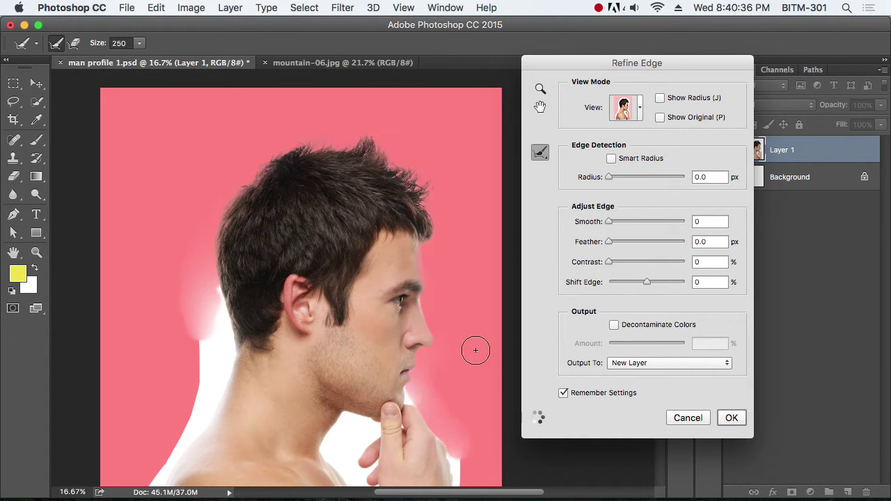
# Refine the edges along the hand, neck, shoulder, ear, nose, forehead and chin.
pyautogui.moveTo(465, 322); pyautogui.dragTo(445, 133)
pyautogui.moveTo(440, 224); pyautogui.dragTo(445, 397)
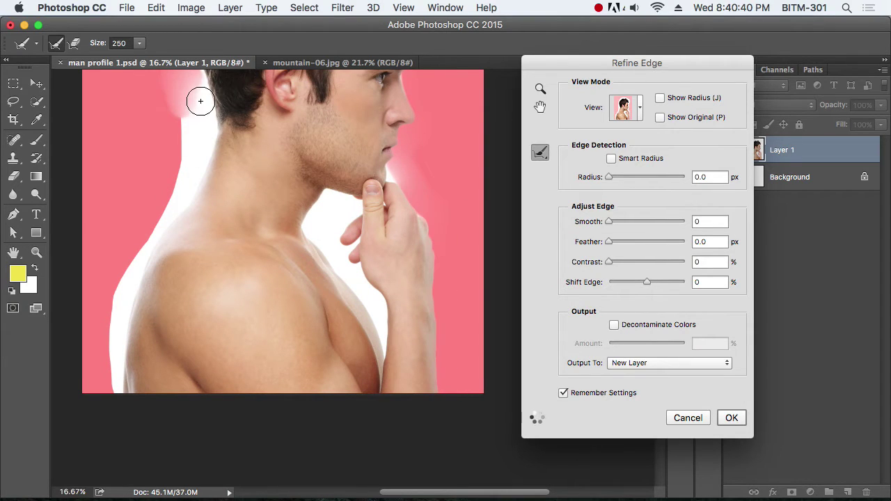
pyautogui.moveTo(172, 218)
pyautogui.mouseDown()
pyautogui.moveTo(189, 119)
pyautogui.moveTo(113, 366)
pyautogui.moveTo(108, 336)
pyautogui.moveTo(144, 217)
pyautogui.moveTo(193, 103)
pyautogui.moveTo(237, 257)
pyautogui.mouseUp()
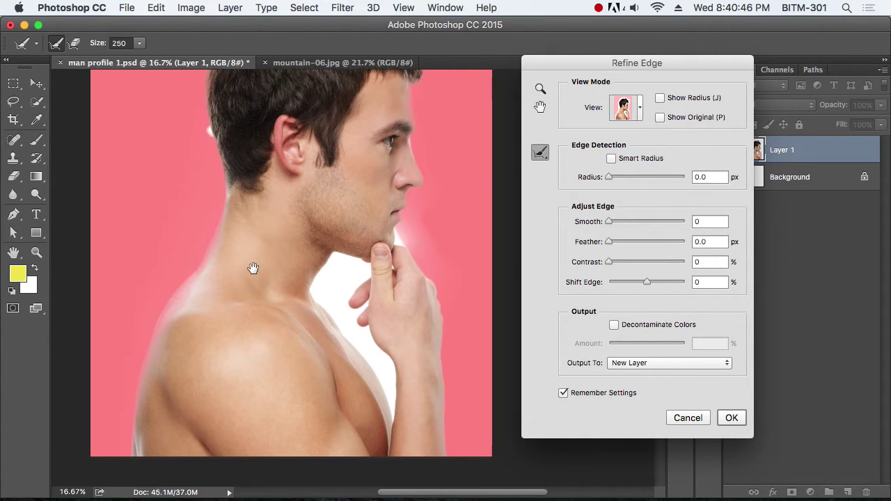
pyautogui.moveTo(225, 215); pyautogui.dragTo(222, 225)
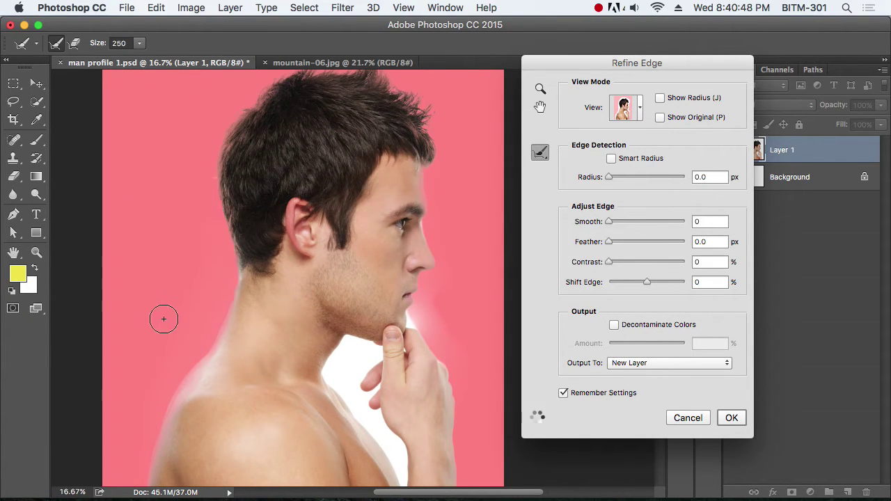
pyautogui.moveTo(258, 266); pyautogui.dragTo(214, 296)
pyautogui.moveTo(390, 266); pyautogui.dragTo(400, 284)
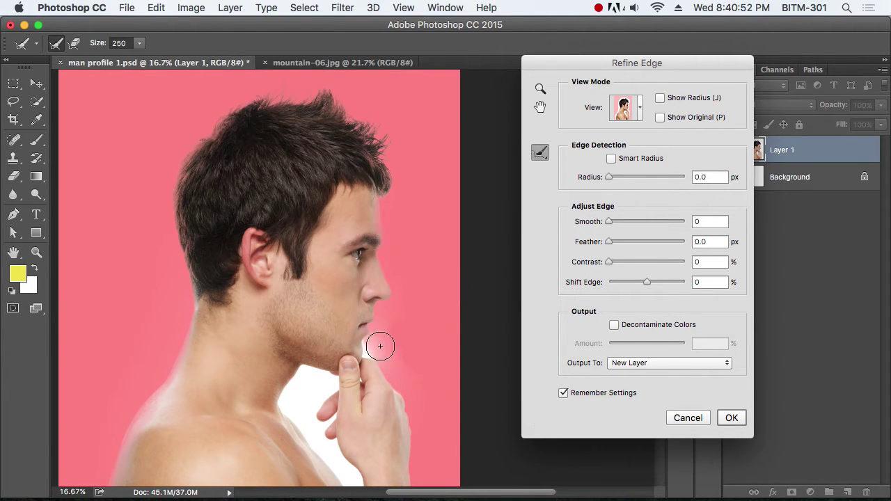
pyautogui.moveTo(380, 344)
pyautogui.mouseDown()
pyautogui.moveTo(372, 348)
pyautogui.moveTo(425, 383)
pyautogui.mouseUp()
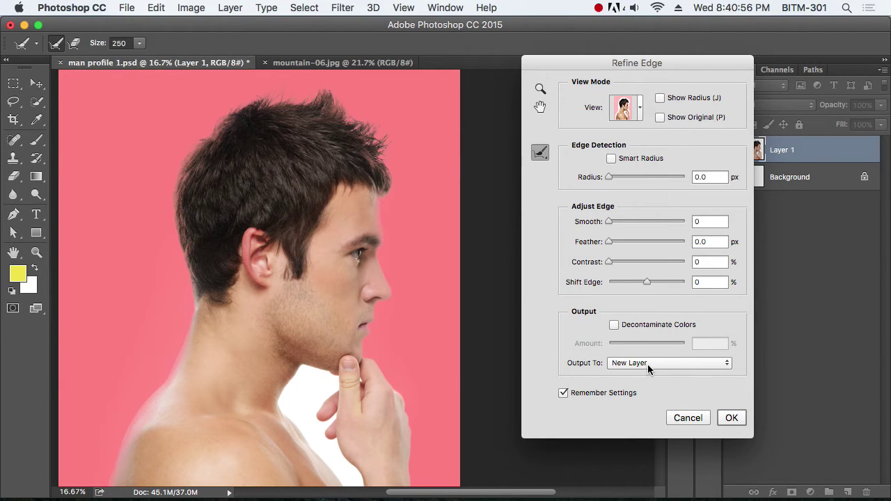
# Output the refined cutout as a masked layer and add a yellow-filled layer beneath it.
pyautogui.click(731, 418)
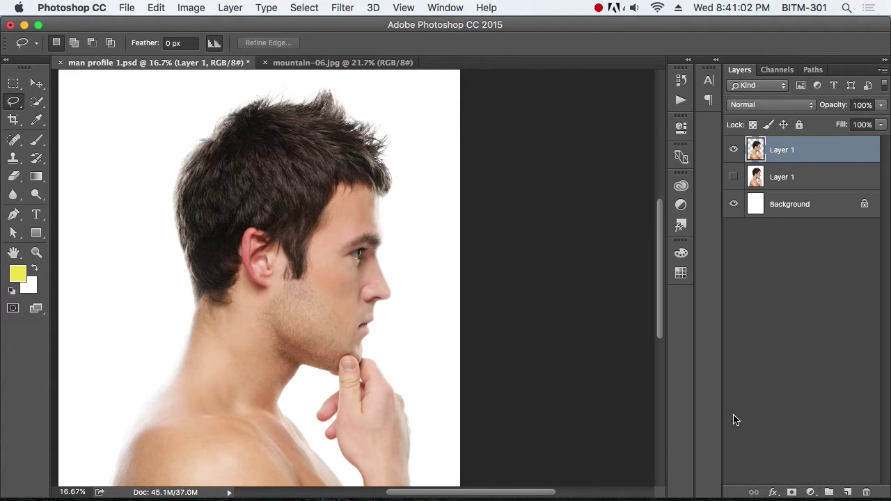
pyautogui.click(799, 178)
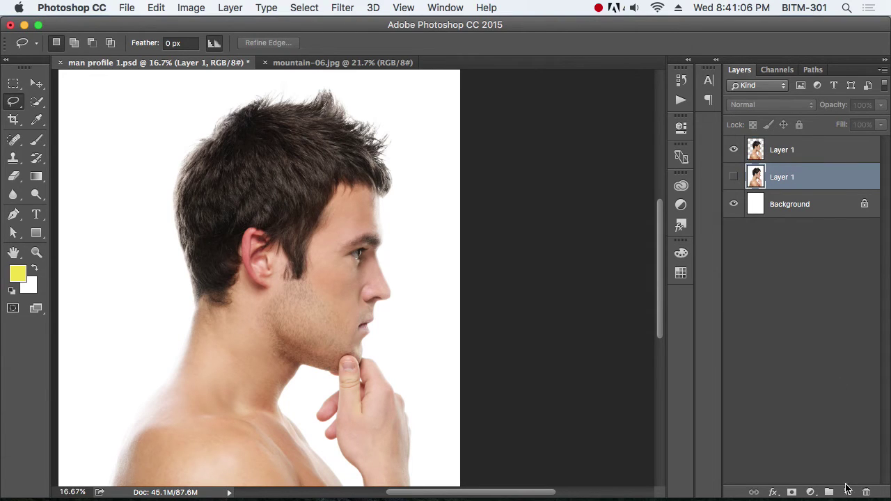
pyautogui.click(847, 491)
pyautogui.hotkey('alt', 'BackSpace')
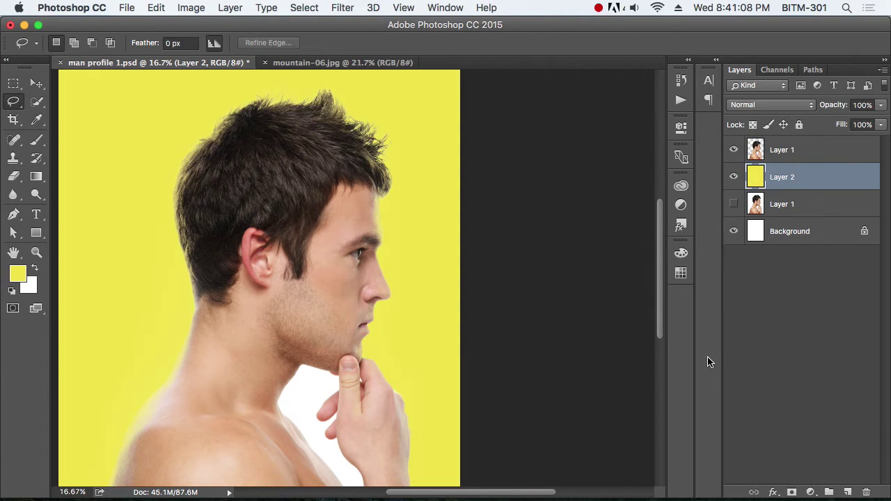
pyautogui.keyDown('alt'); pyautogui.click(324, 272); pyautogui.keyUp('alt')
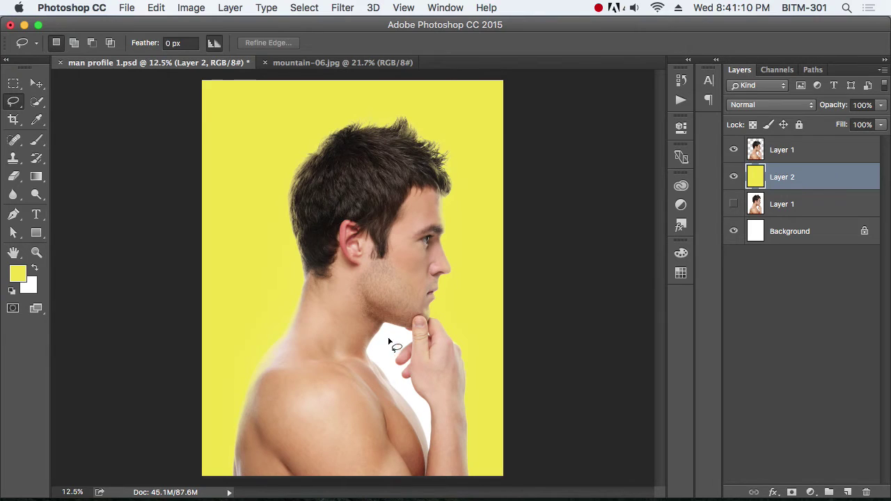
# Quick-select the white gap between chin and hand on the masked layer, then clear it.
pyautogui.click(799, 153)
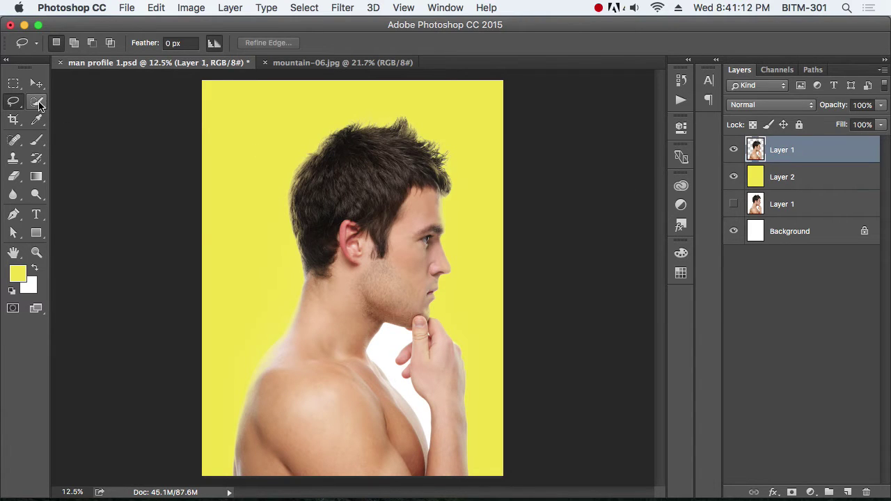
pyautogui.click(38, 103)
pyautogui.rightClick(38, 105)
pyautogui.click(84, 98)
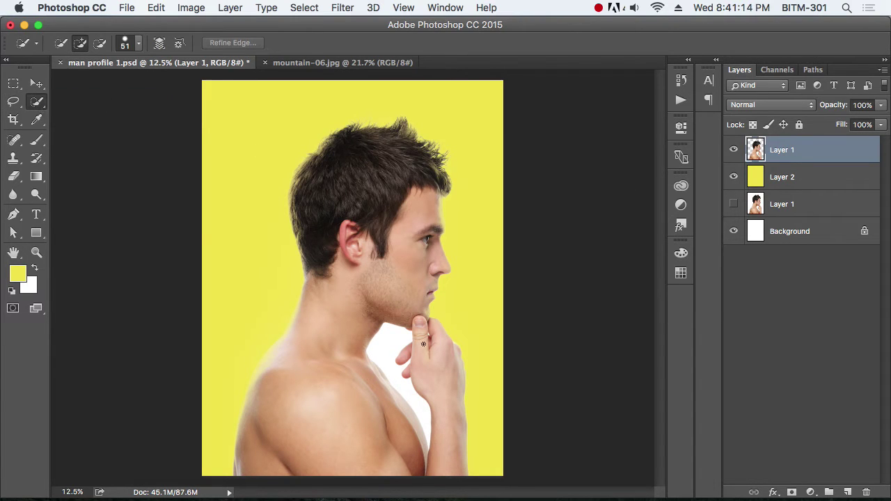
pyautogui.click(384, 346)
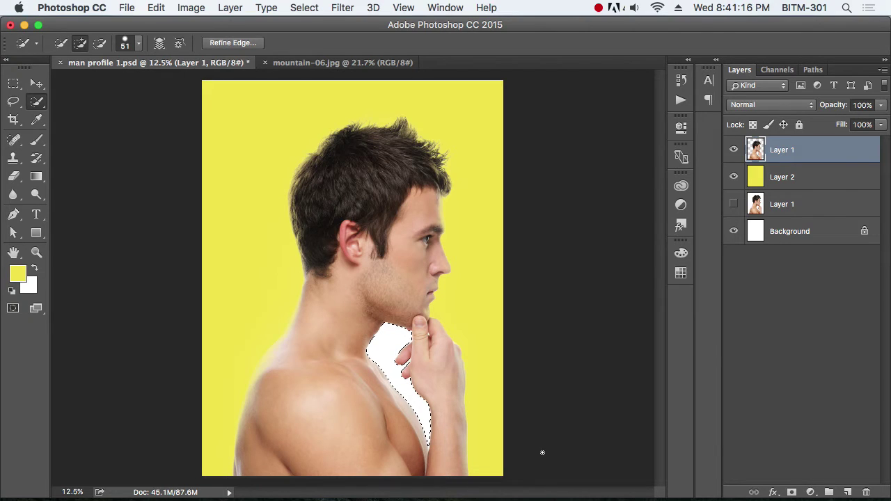
pyautogui.press('m')
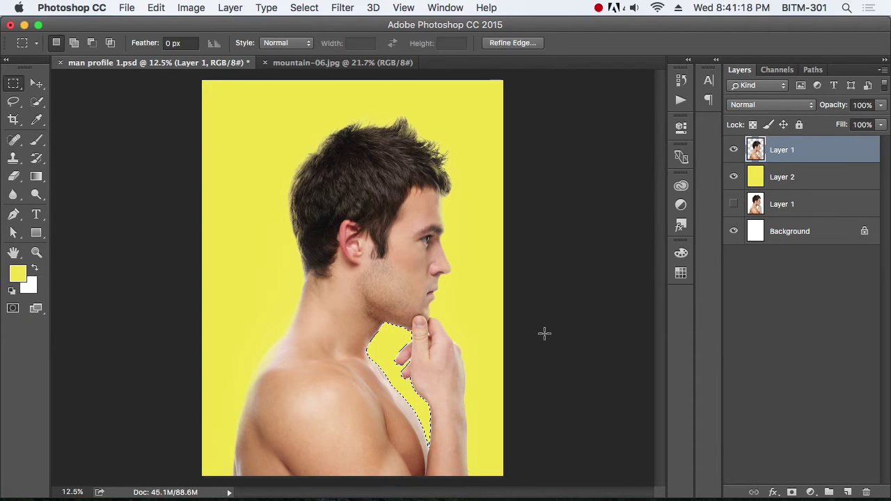
pyautogui.click(545, 333)
pyautogui.keyDown('alt'); pyautogui.click(433, 315); pyautogui.keyUp('alt')
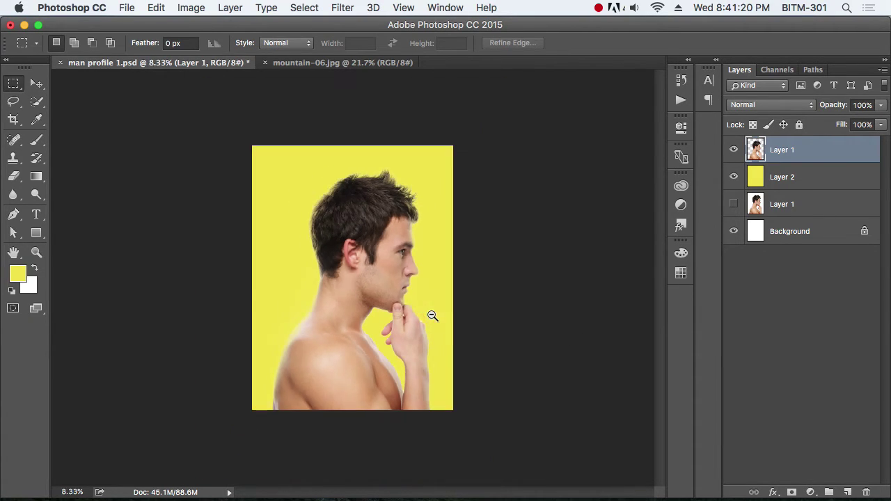
# Select the entire canvas, check the masked man layer, and bring up mountain-06.jpg.
pyautogui.press('super+a')
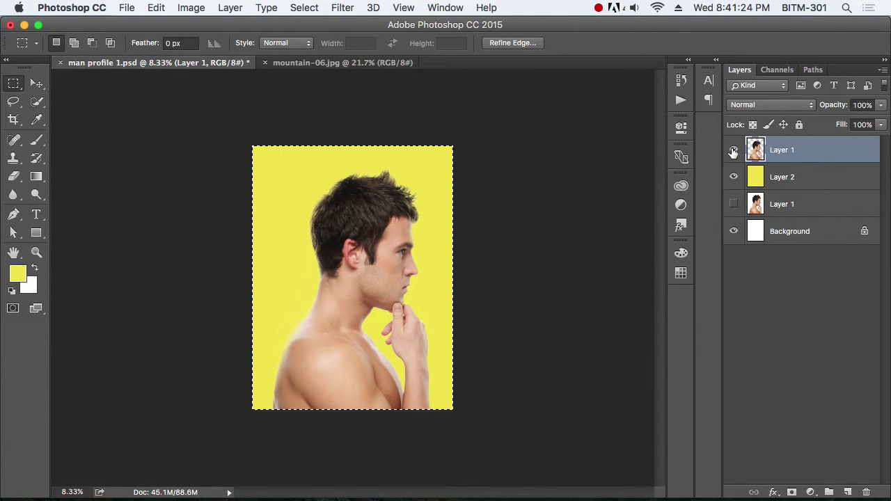
pyautogui.click(733, 150)
pyautogui.click(733, 151)
pyautogui.click(320, 62)
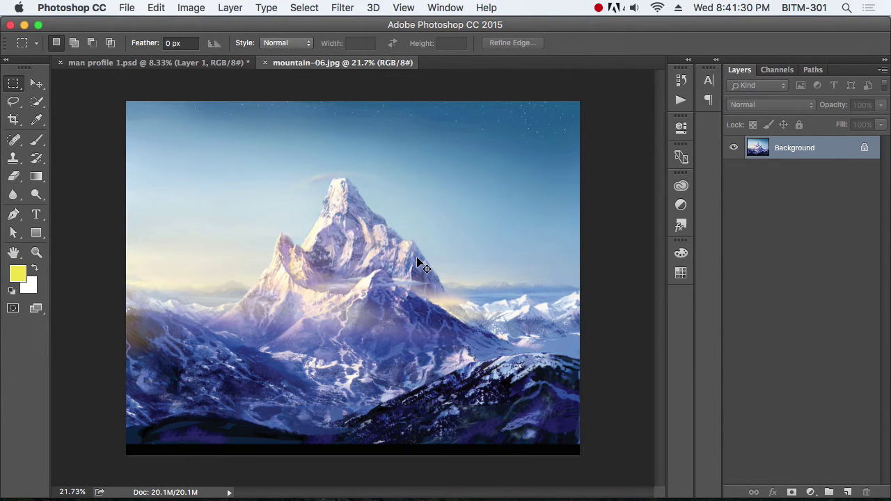
# Bring the cut-out man into mountain-06.jpg and scale him down to about 55%.
pyautogui.moveTo(420, 264); pyautogui.dragTo(417, 258)
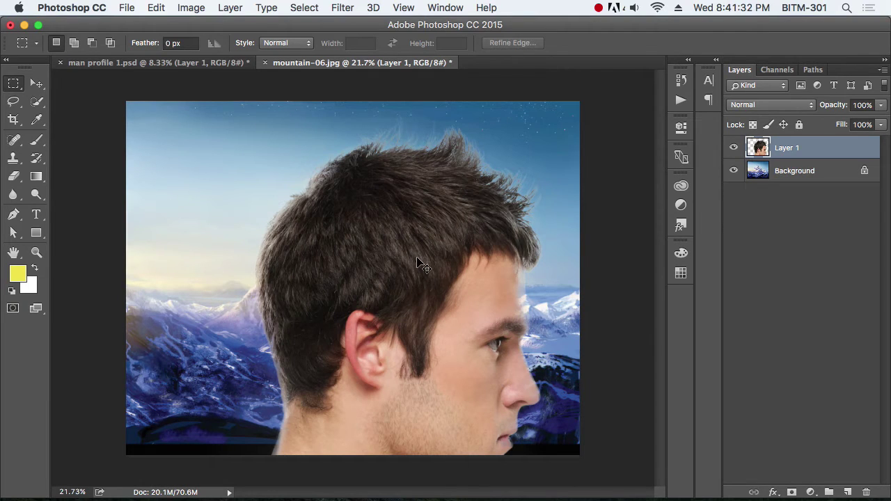
pyautogui.hotkey('ctrl', 't')
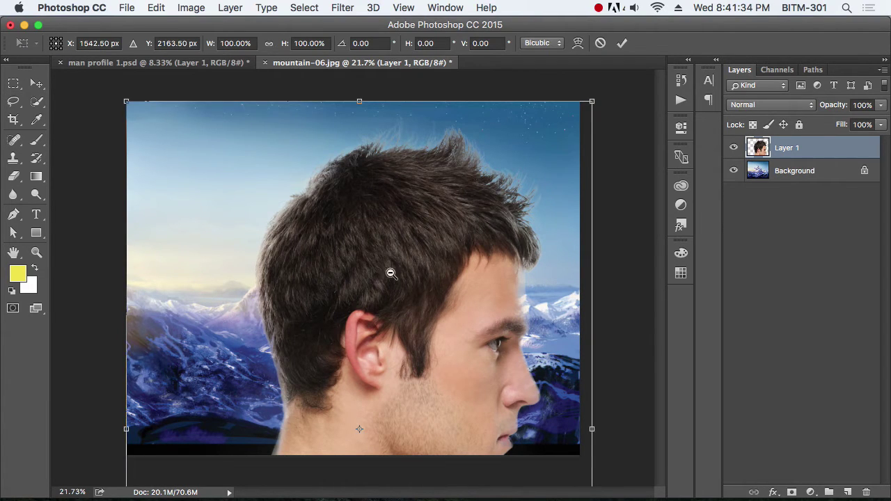
pyautogui.keyDown('alt'); pyautogui.click(362, 267); pyautogui.keyUp('alt')
pyautogui.keyDown('alt'); pyautogui.click(361, 266); pyautogui.keyUp('alt')
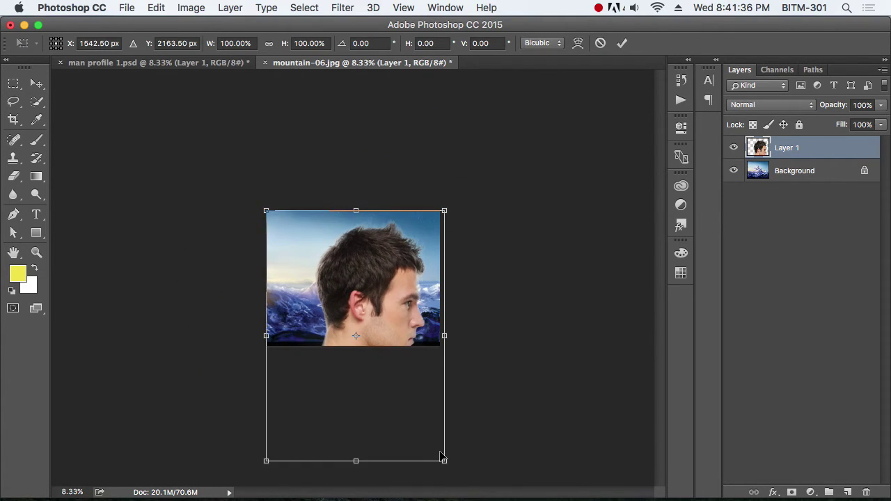
pyautogui.moveTo(442, 460); pyautogui.dragTo(360, 321)
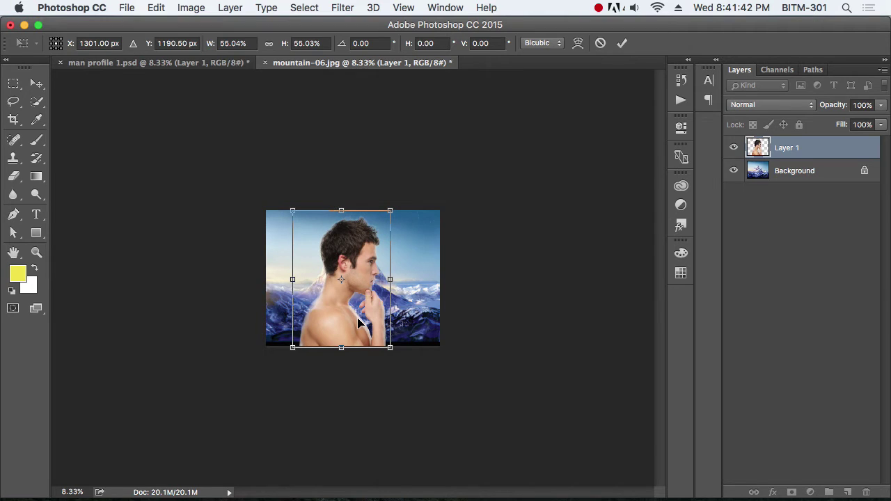
pyautogui.press('Return')
# Inspect the edges at 100%, then select the entire mountain Background layer.
pyautogui.hotkey('ctrl', '1')
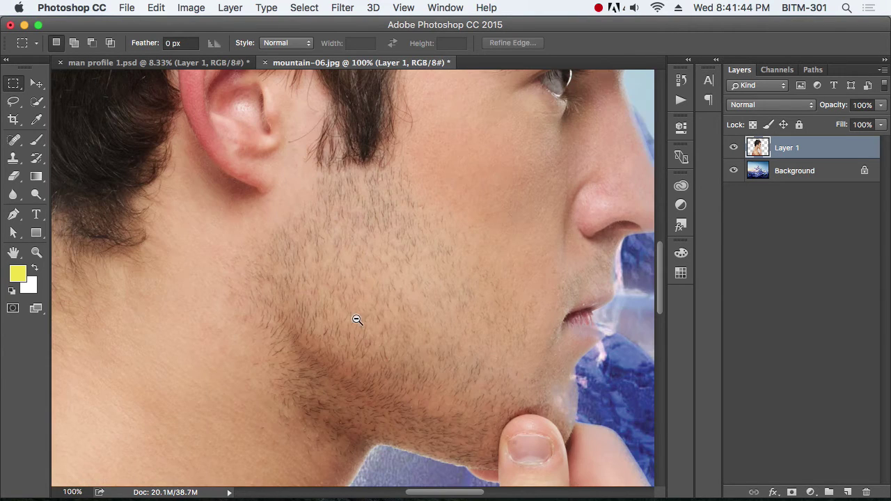
pyautogui.keyDown('ctrl'); pyautogui.keyDown('alt'); pyautogui.click(346, 282); pyautogui.keyUp('alt'); pyautogui.keyUp('ctrl')
pyautogui.keyDown('ctrl'); pyautogui.keyDown('alt'); pyautogui.click(346, 282); pyautogui.keyUp('alt'); pyautogui.keyUp('ctrl')
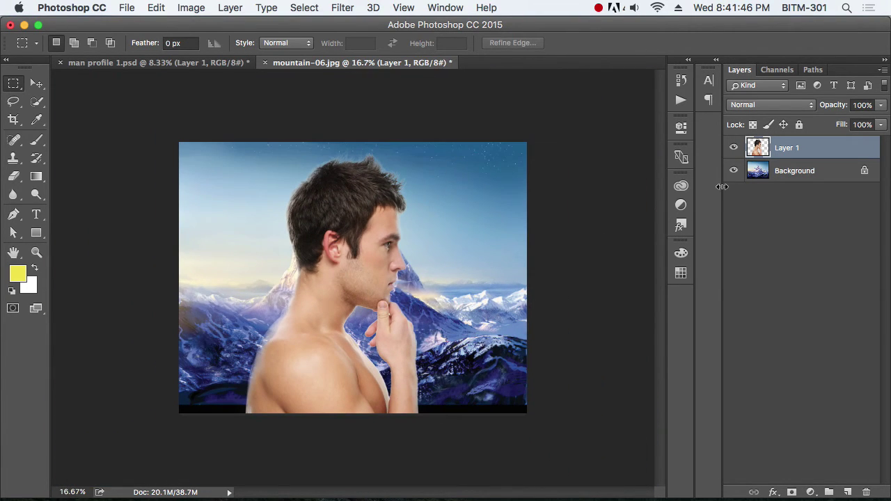
pyautogui.click(805, 177)
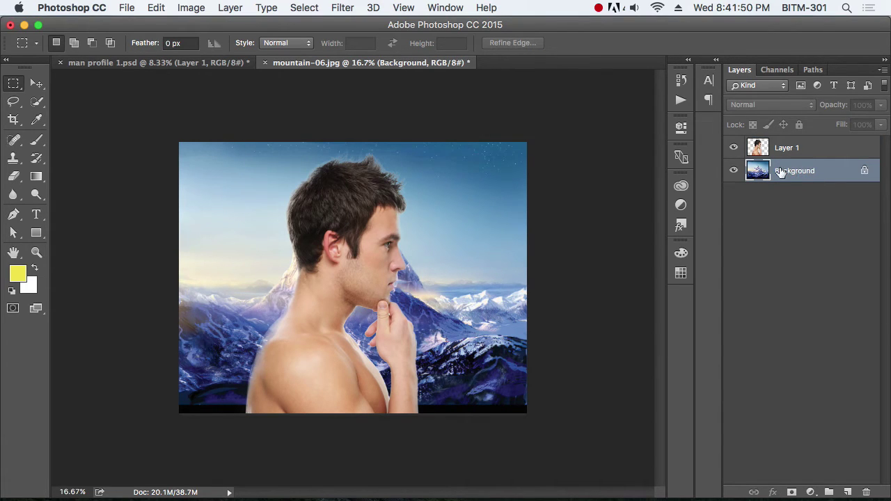
pyautogui.hotkey('ctrl', 'a')
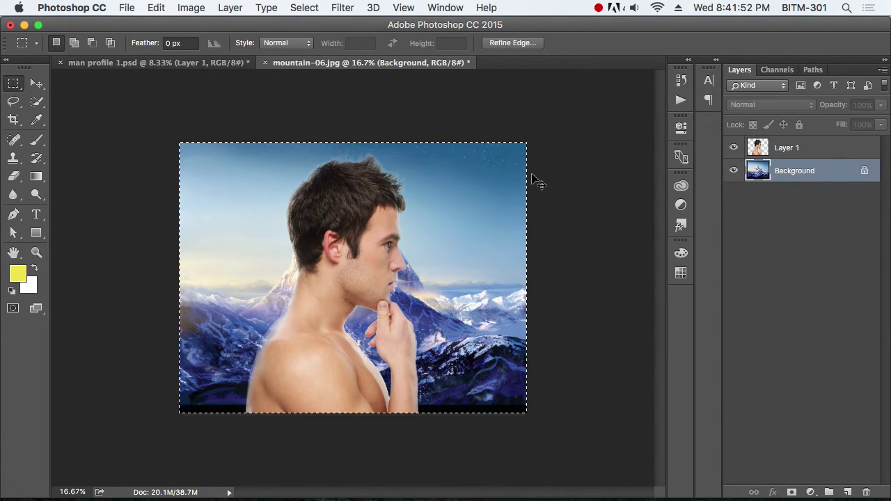
# Copy the whole mountain image onto its own new Layer 2.
pyautogui.hotkey('ctrl', 'BackSpace')
pyautogui.hotkey('ctrl', 'v')
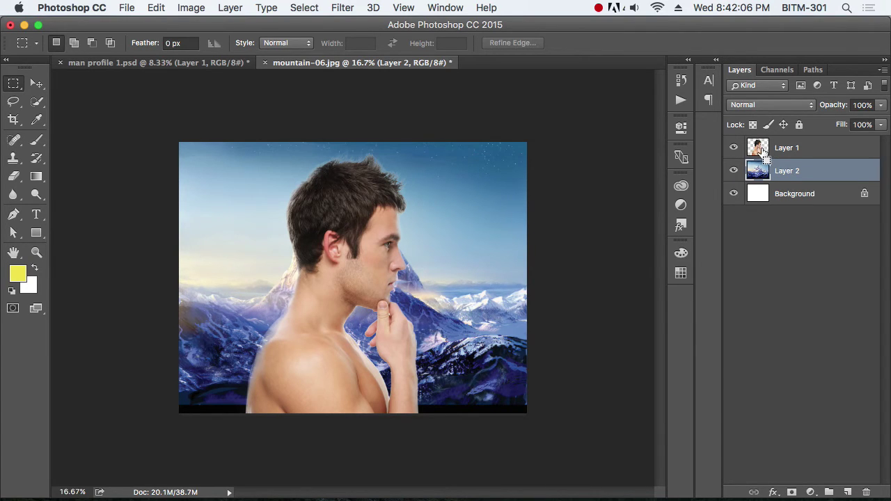
# Load the man's silhouette from Layer 1 and copy that mountain area to a new Layer 3.
pyautogui.keyDown('ctrl'); pyautogui.click(760, 152); pyautogui.keyUp('ctrl')
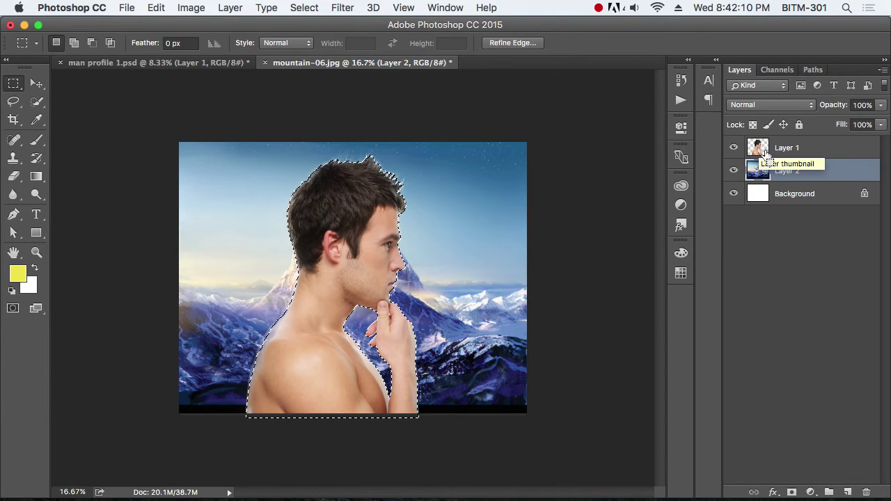
pyautogui.scroll(3, 429, 289)
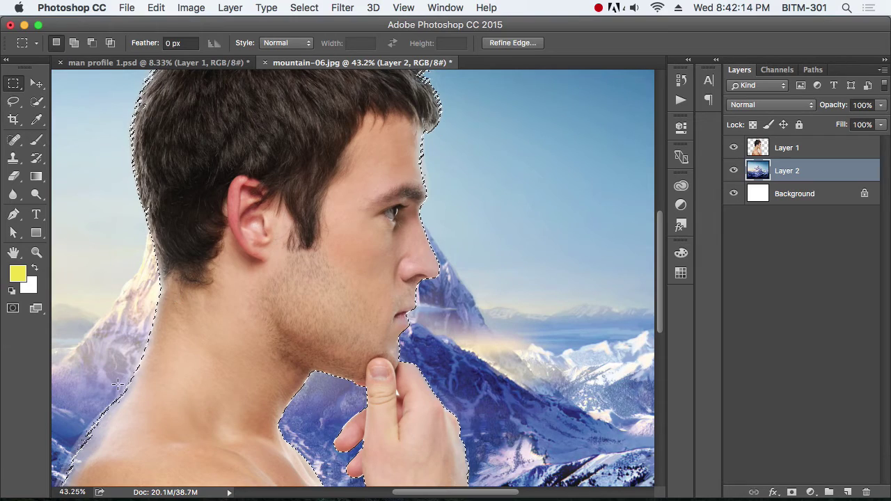
pyautogui.scroll(-2, 265, 313)
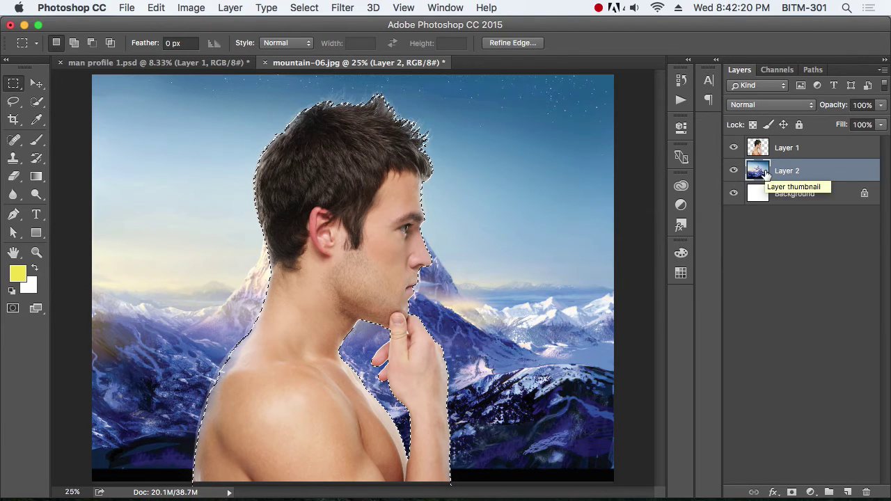
pyautogui.rightClick(339, 168)
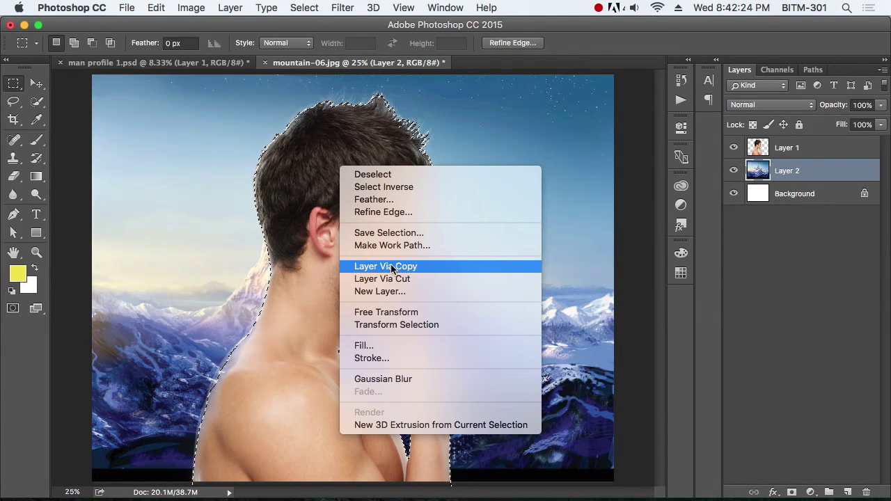
pyautogui.click(412, 268)
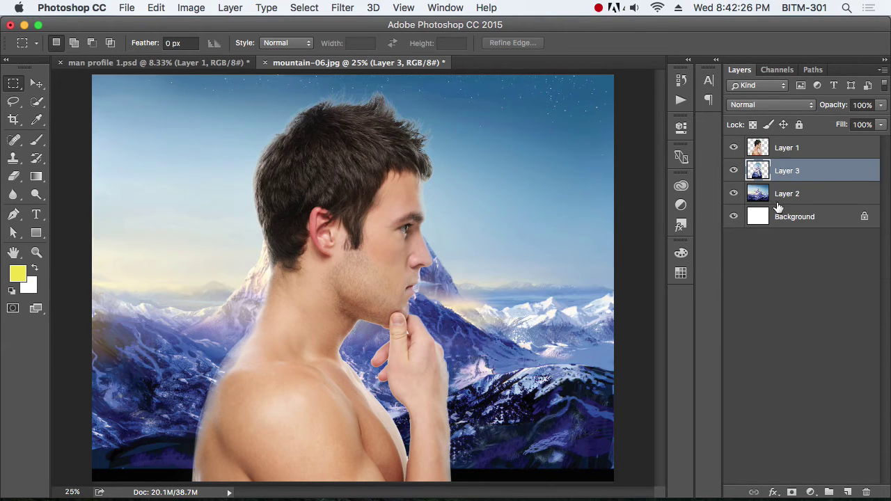
# Fade Layer 2, the full mountain, to 10% opacity, then reselect the visible man's Layer 1.
pyautogui.press('v')
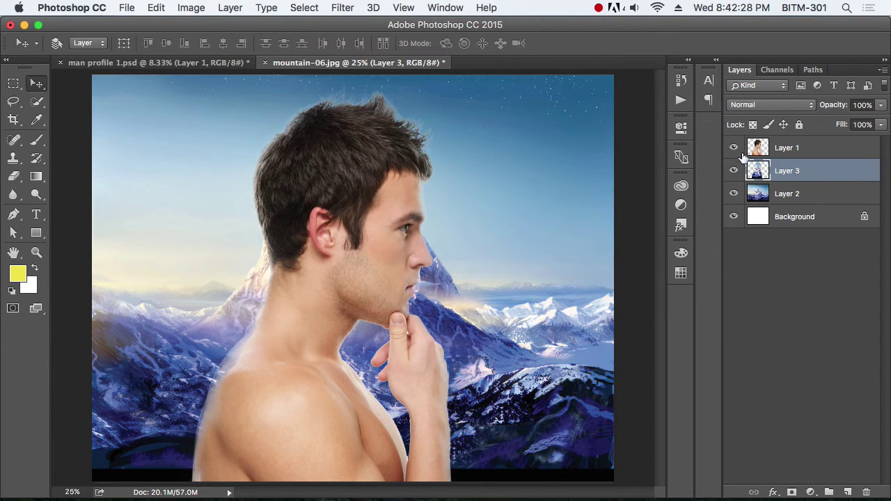
pyautogui.click(734, 148)
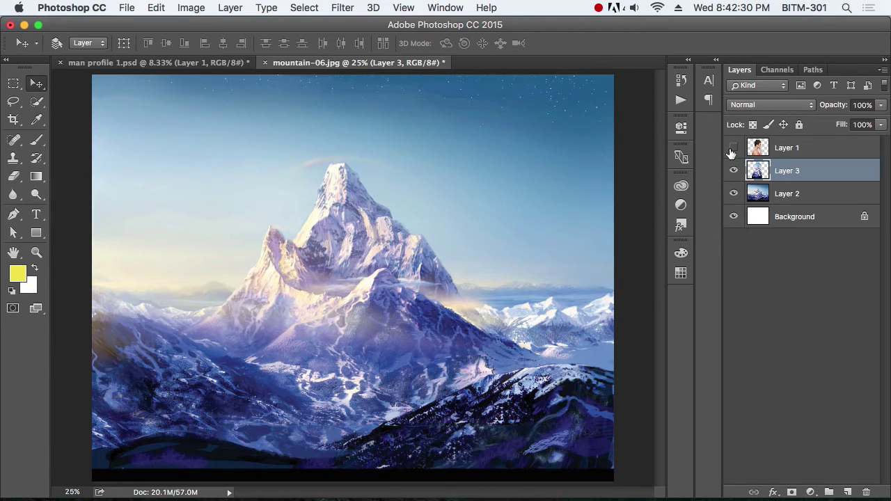
pyautogui.click(734, 148)
pyautogui.press('super+minus')
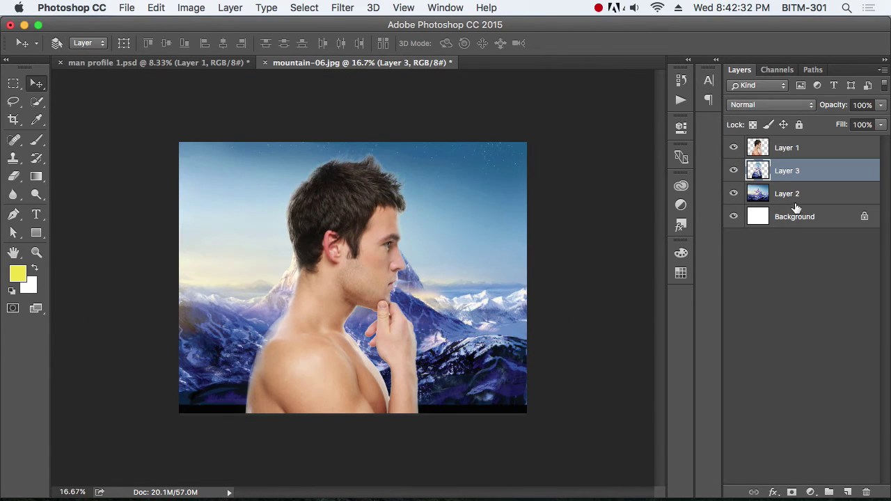
pyautogui.click(734, 149)
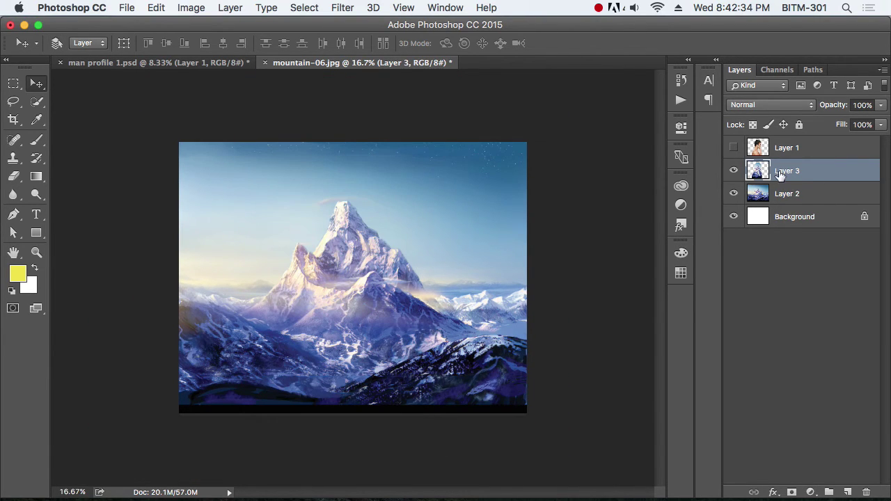
pyautogui.click(800, 200)
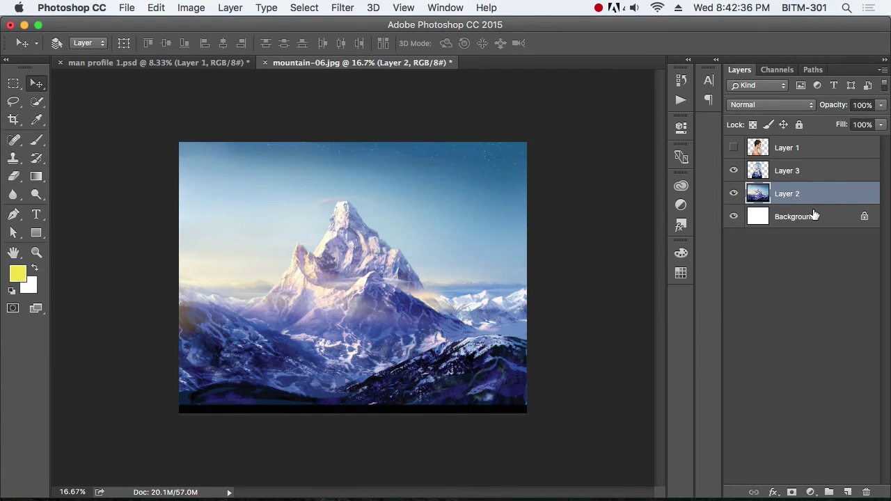
pyautogui.press('1')
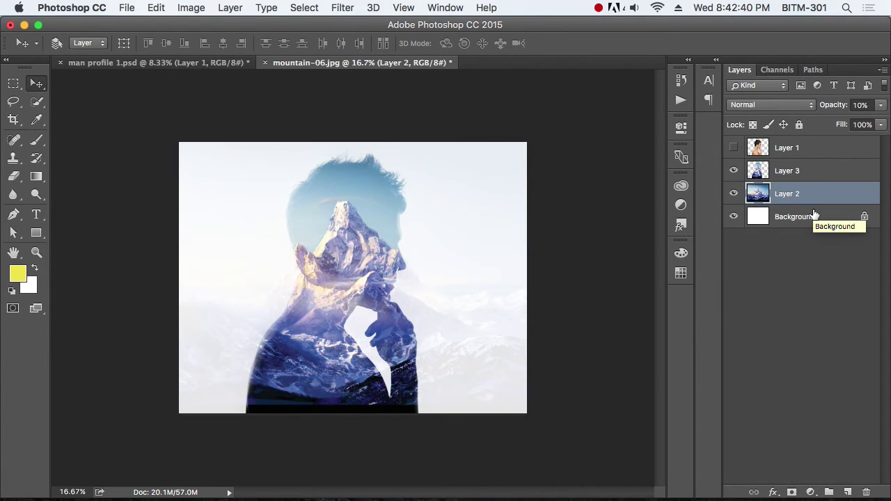
pyautogui.click(733, 147)
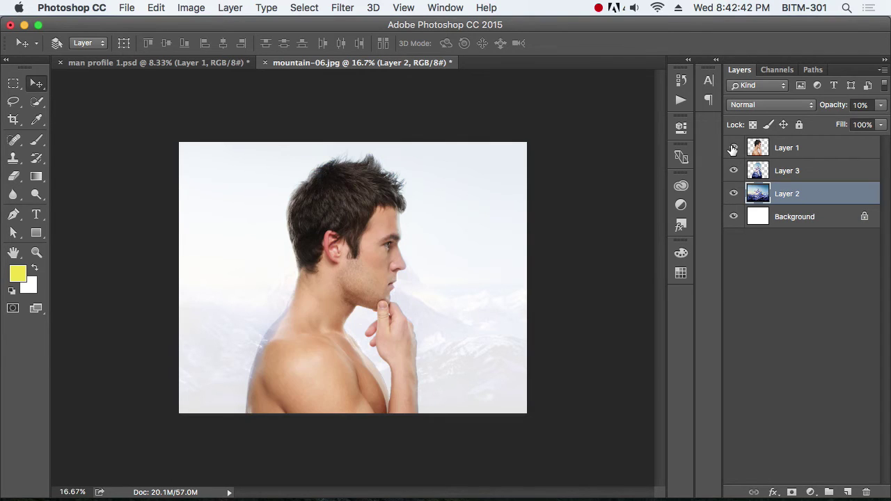
pyautogui.click(794, 148)
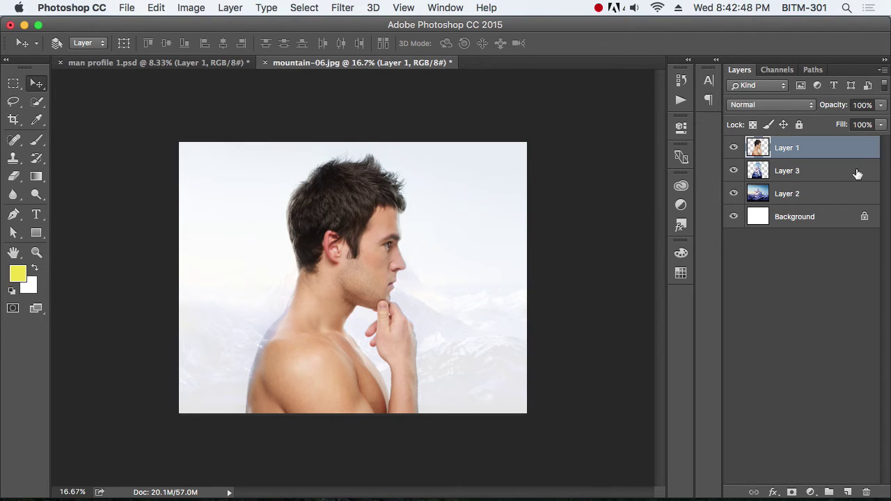
# Desaturate the man's Layer 1 to grayscale and zoom in slightly on the portrait.
pyautogui.click(186, 10)
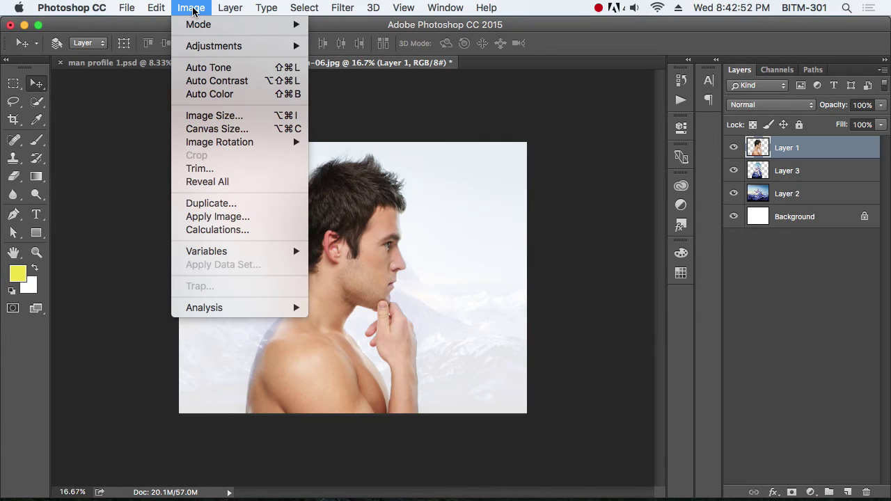
pyautogui.moveTo(214, 46)
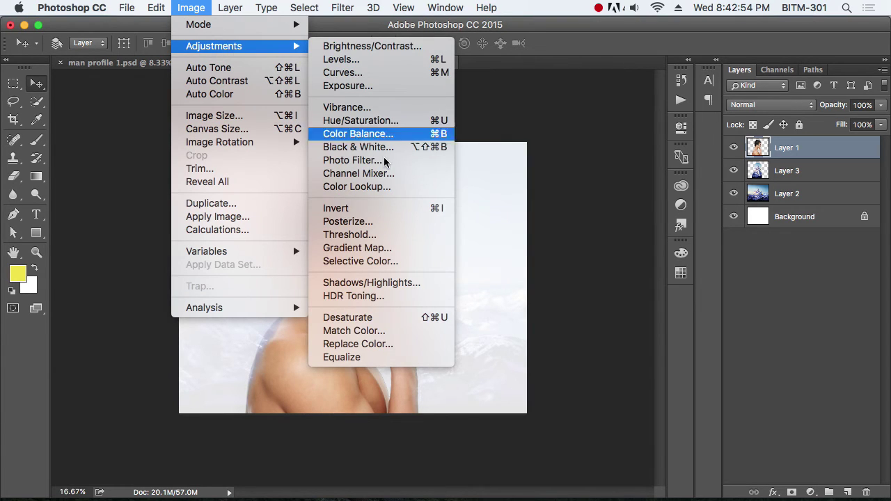
pyautogui.click(400, 321)
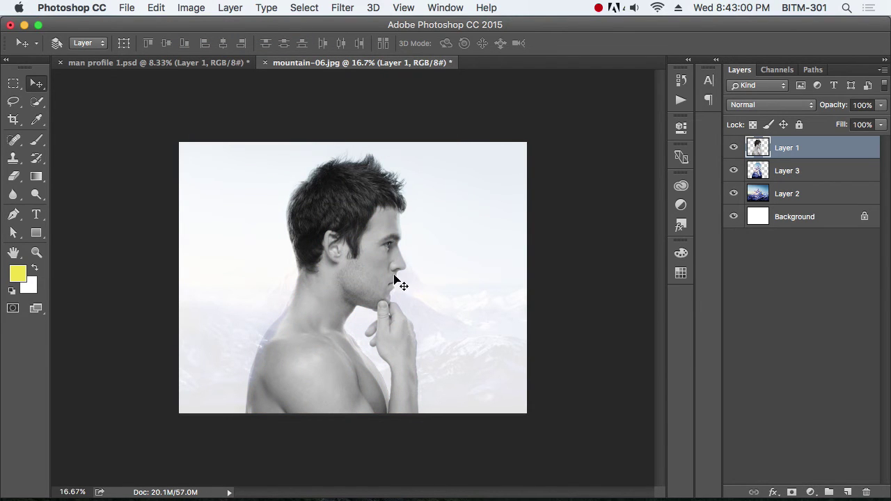
pyautogui.press('super+space')
pyautogui.moveTo(358, 228); pyautogui.dragTo(378, 240)
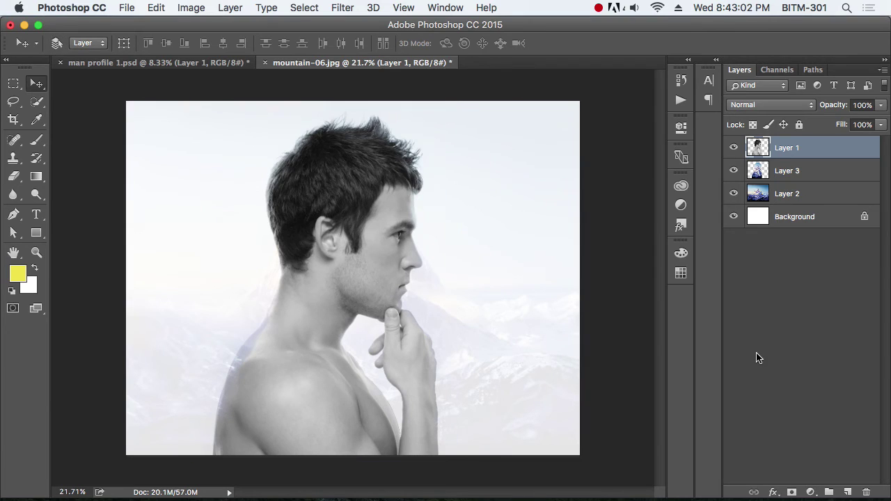
# Add a mask to Layer 1 and paint black over hair, forehead, hand, back and shoulders.
pyautogui.click(791, 493)
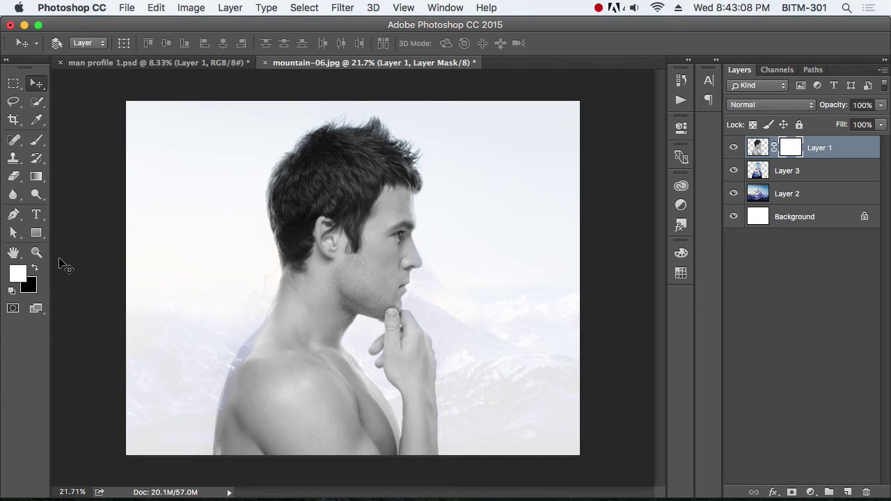
pyautogui.press('b')
pyautogui.press('x')
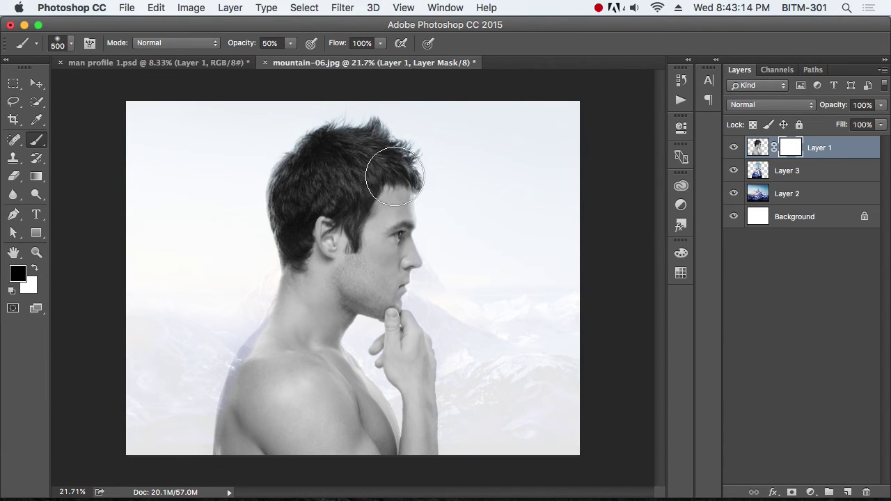
pyautogui.moveTo(391, 188)
pyautogui.mouseDown()
pyautogui.moveTo(336, 181)
pyautogui.moveTo(288, 278)
pyautogui.moveTo(240, 429)
pyautogui.moveTo(417, 424)
pyautogui.mouseUp()
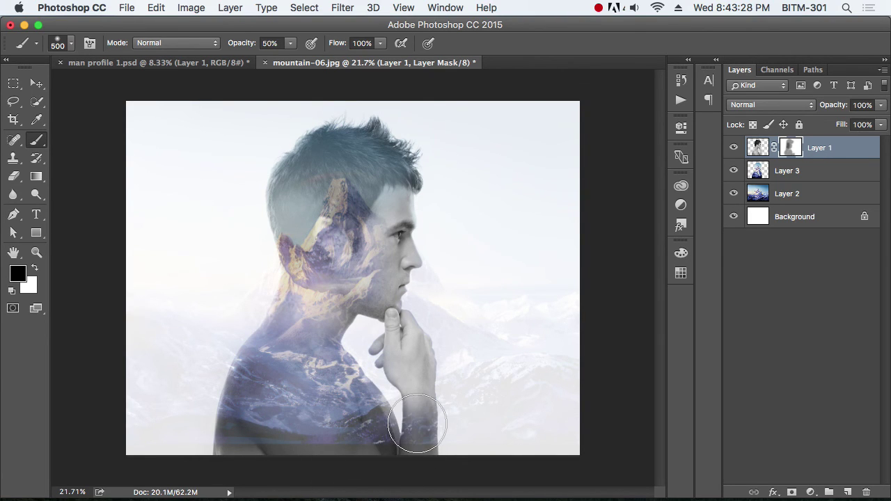
pyautogui.moveTo(417, 423)
pyautogui.mouseDown()
pyautogui.moveTo(373, 303)
pyautogui.moveTo(370, 167)
pyautogui.moveTo(302, 146)
pyautogui.moveTo(288, 175)
pyautogui.moveTo(358, 237)
pyautogui.moveTo(308, 313)
pyautogui.moveTo(368, 328)
pyautogui.moveTo(392, 163)
pyautogui.moveTo(402, 290)
pyautogui.moveTo(354, 325)
pyautogui.moveTo(374, 143)
pyautogui.moveTo(420, 159)
pyautogui.moveTo(411, 164)
pyautogui.moveTo(397, 132)
pyautogui.moveTo(267, 207)
pyautogui.moveTo(290, 228)
pyautogui.moveTo(253, 334)
pyautogui.moveTo(235, 436)
pyautogui.mouseUp()
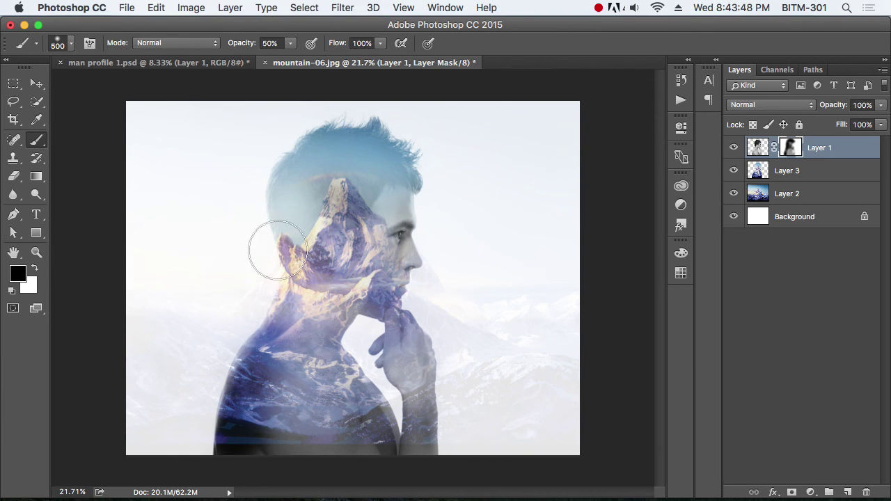
pyautogui.moveTo(452, 185)
pyautogui.mouseDown()
pyautogui.moveTo(378, 174)
pyautogui.moveTo(429, 211)
pyautogui.moveTo(370, 175)
pyautogui.moveTo(288, 209)
pyautogui.mouseUp()
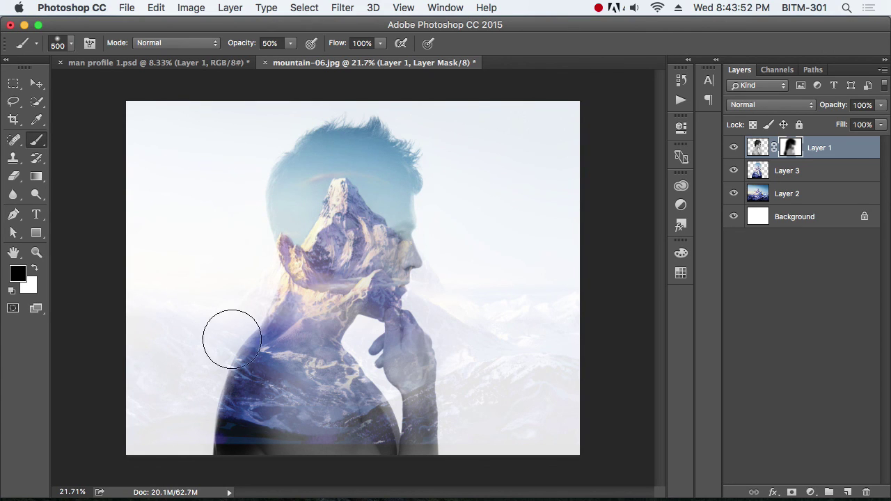
pyautogui.moveTo(232, 339)
pyautogui.mouseDown()
pyautogui.moveTo(259, 374)
pyautogui.moveTo(358, 453)
pyautogui.moveTo(348, 443)
pyautogui.moveTo(236, 468)
pyautogui.mouseUp()
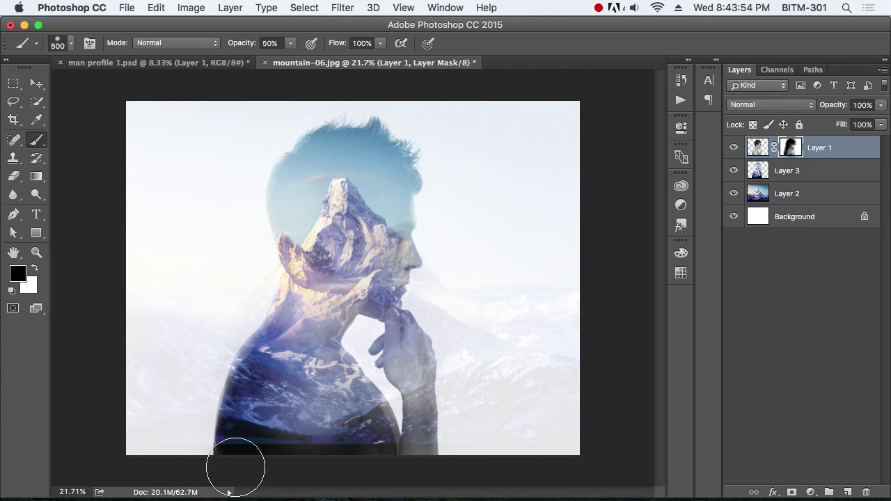
pyautogui.moveTo(455, 449); pyautogui.dragTo(251, 469)
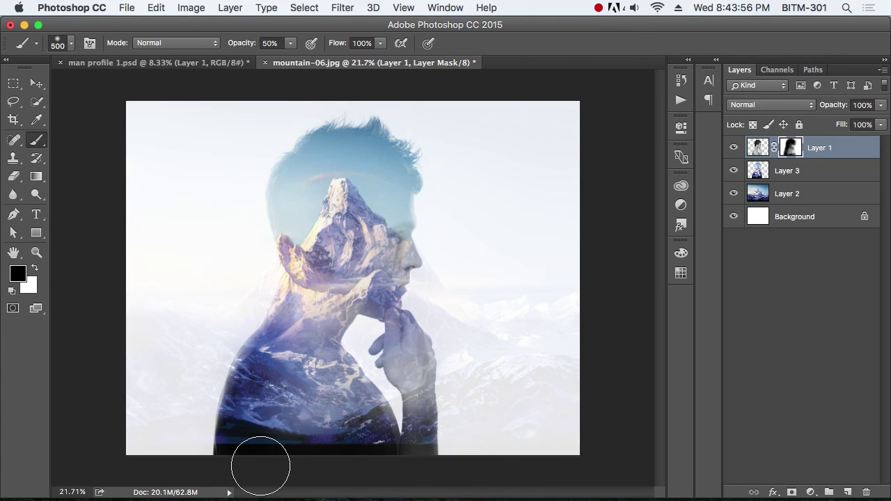
pyautogui.moveTo(194, 457); pyautogui.dragTo(277, 414)
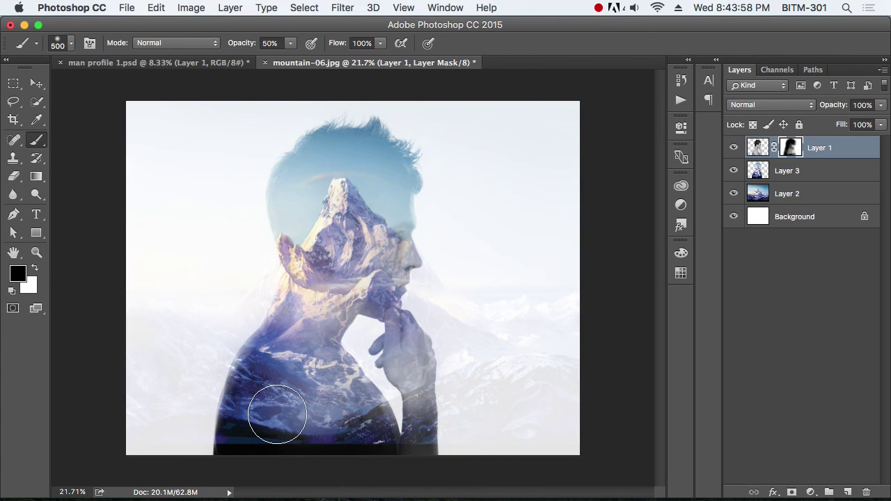
# Lower Layer 2's opacity to 5% and zoom in and back out to check the composite.
pyautogui.press('v')
pyautogui.click(801, 196)
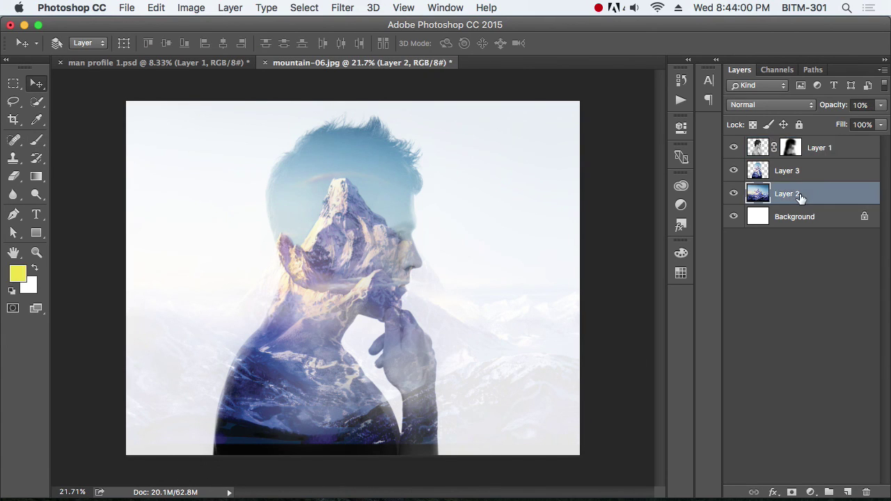
pyautogui.press('0')
pyautogui.press('5')
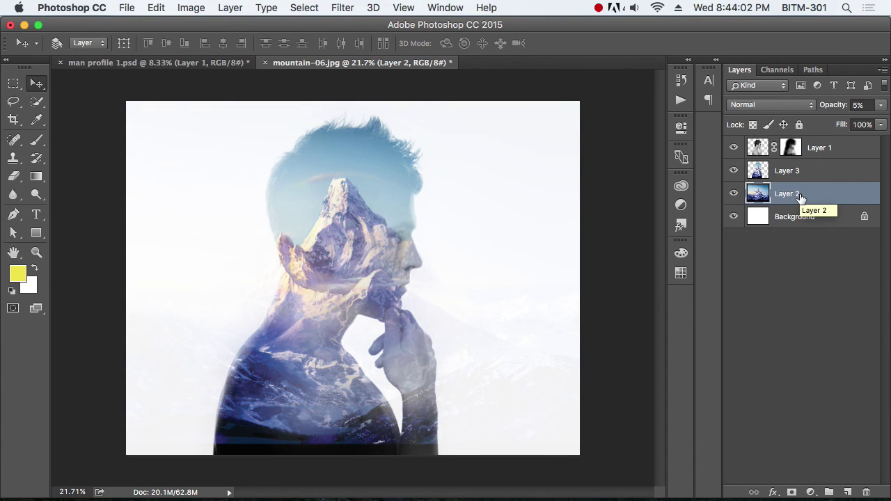
pyautogui.press('super+equal')
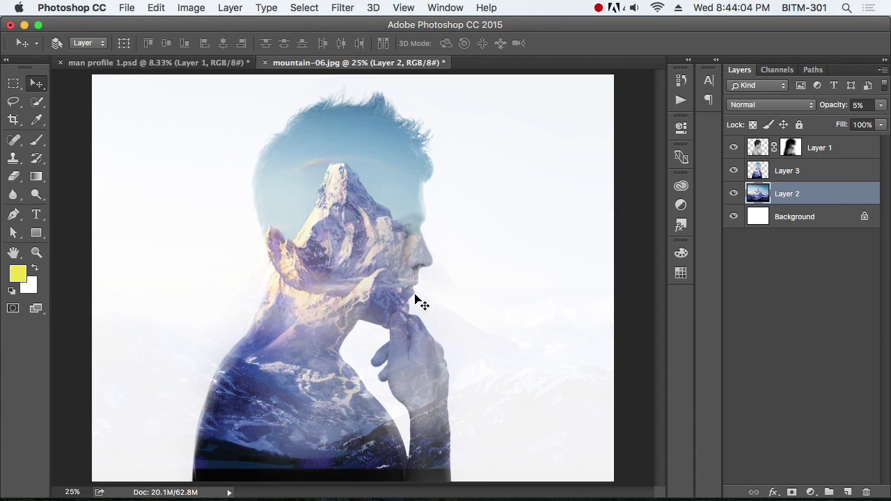
pyautogui.keyDown('alt'); pyautogui.click(359, 285); pyautogui.keyUp('alt')
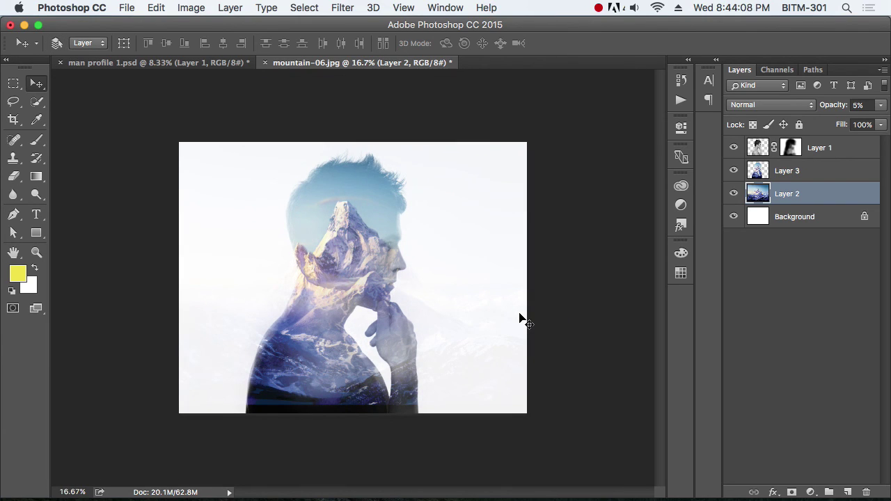